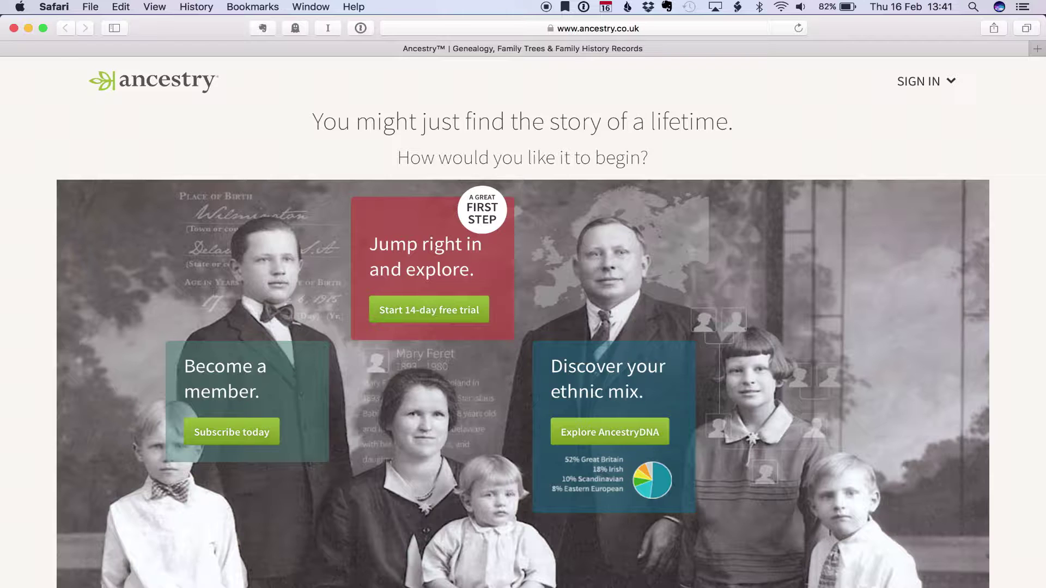
- Show the Favorites bar and bookmark the Ancestry page onto it
left_click(155, 7)
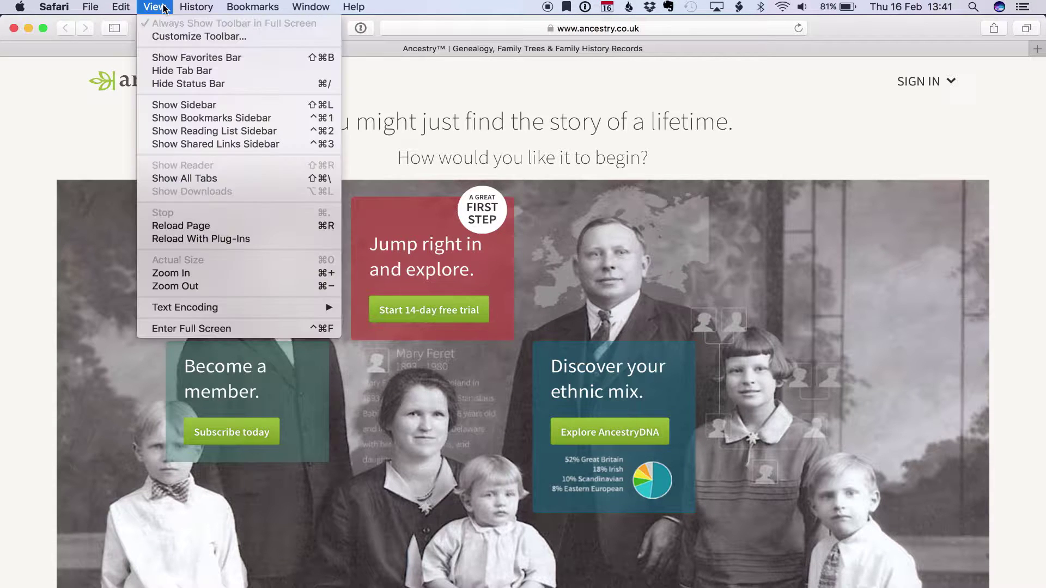
left_click(182, 57)
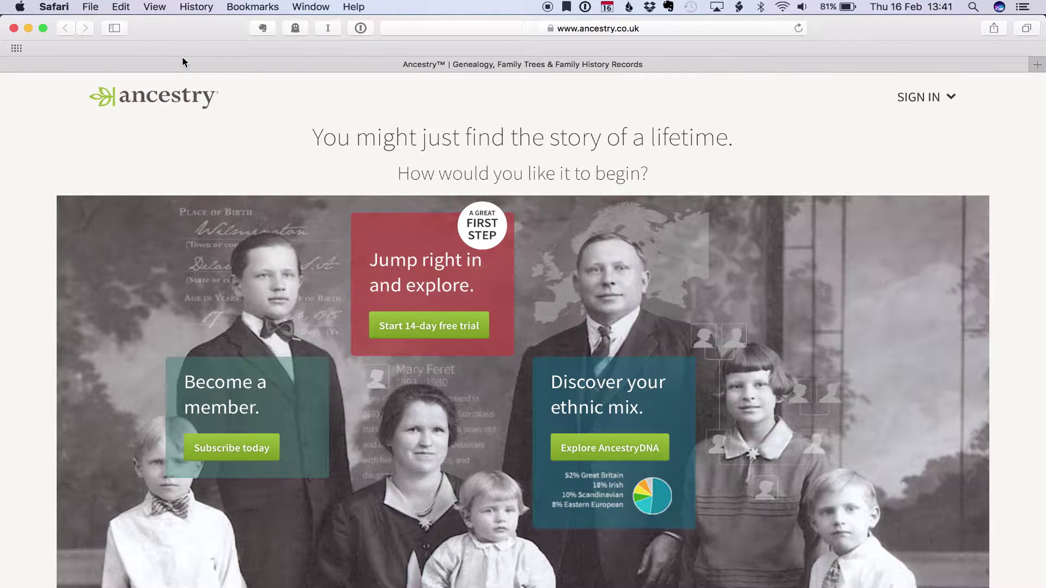
left_click_drag(565, 28, 539, 47)
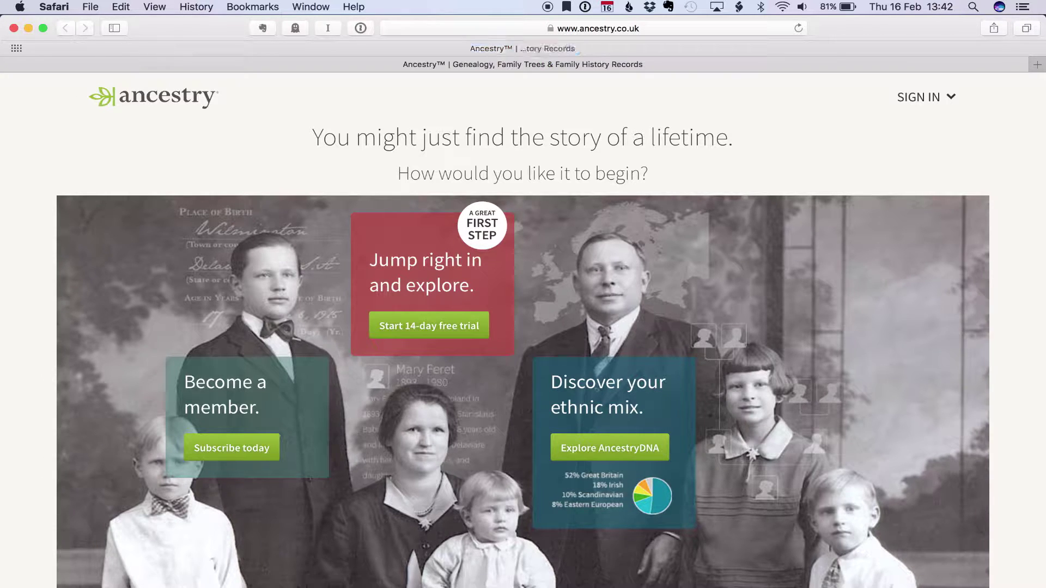
- Load findmypast.co.uk and freebmd.org.uk and add each to the Favorites bar
left_click(598, 27)
type("find")
key("Return")
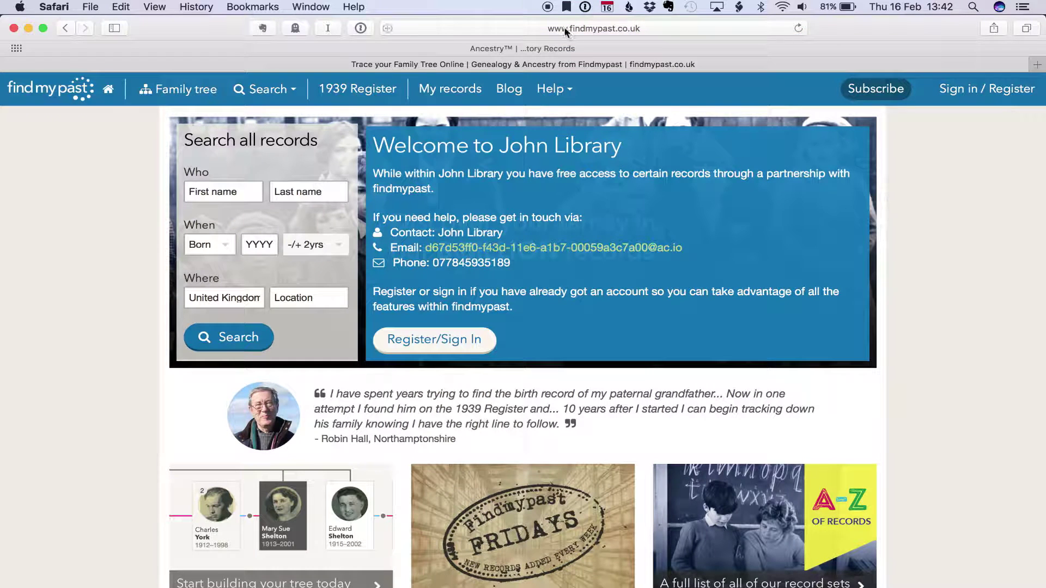
mouse_move(564, 31)
left_mouse_down()
mouse_move(593, 50)
mouse_move(563, 47)
left_mouse_up()
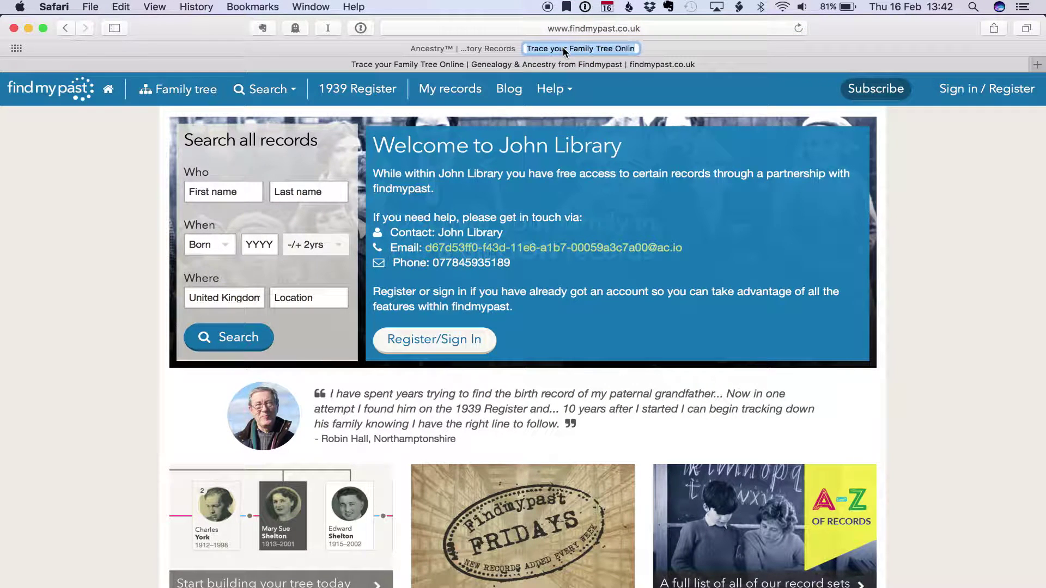
key("super+l")
type("freebmd.org")
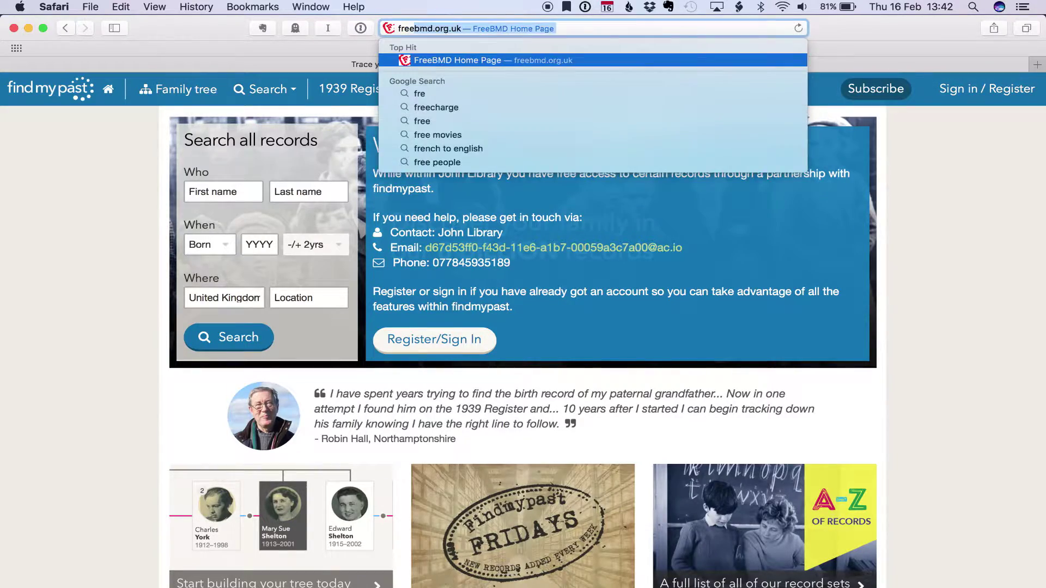
key("Return")
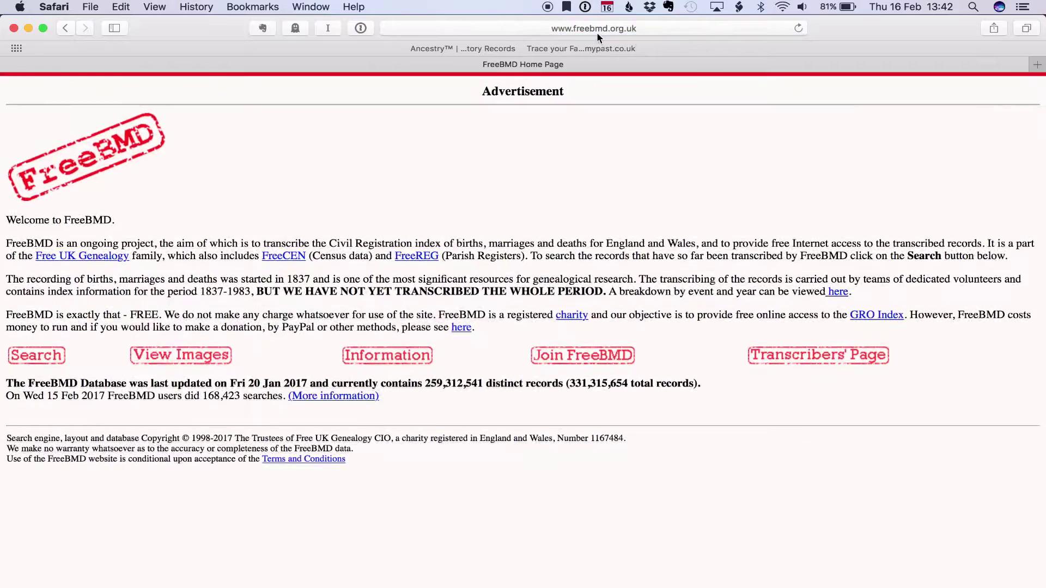
left_click_drag(583, 26, 646, 46)
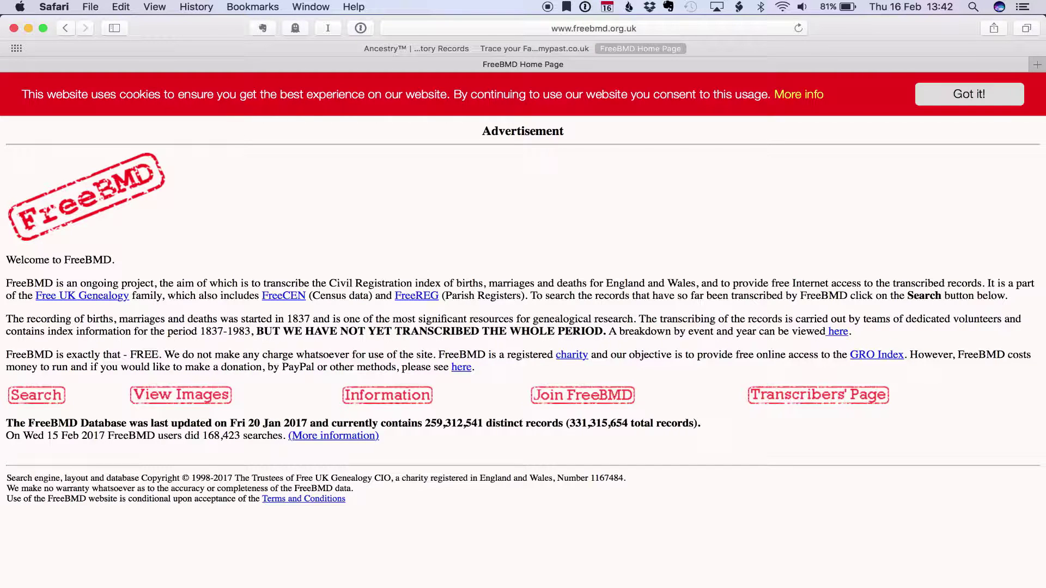
- Show the bookmarks sidebar and create a 'Family History' folder inside Favorites
left_click(272, 7)
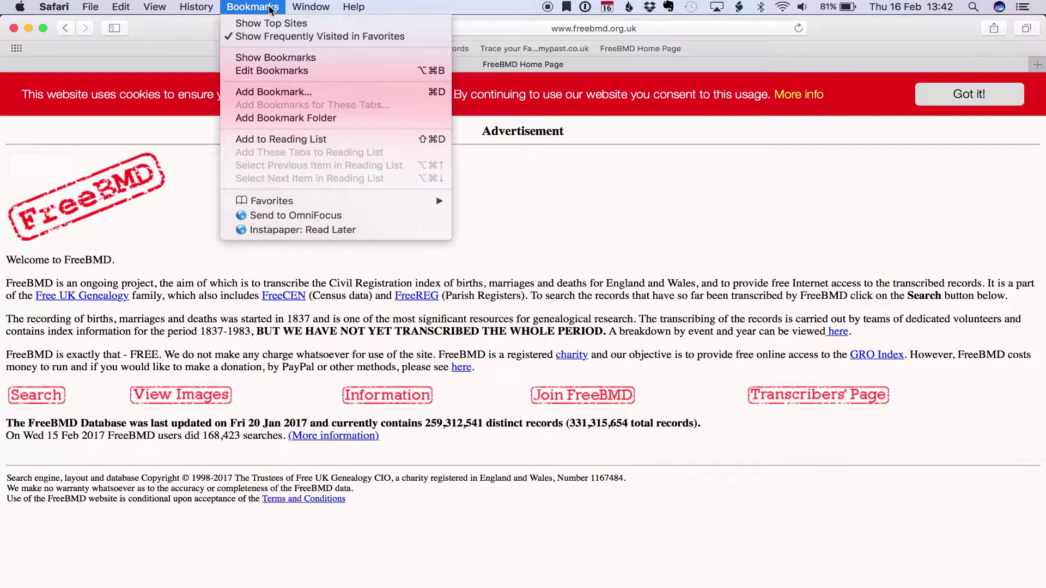
left_click(275, 57)
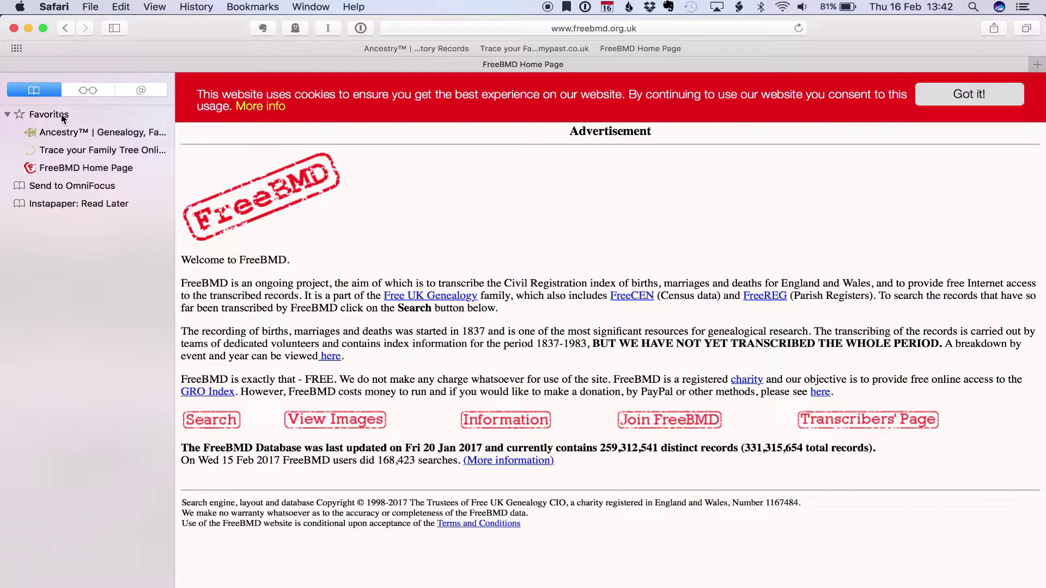
right_click(62, 117)
left_click(87, 150)
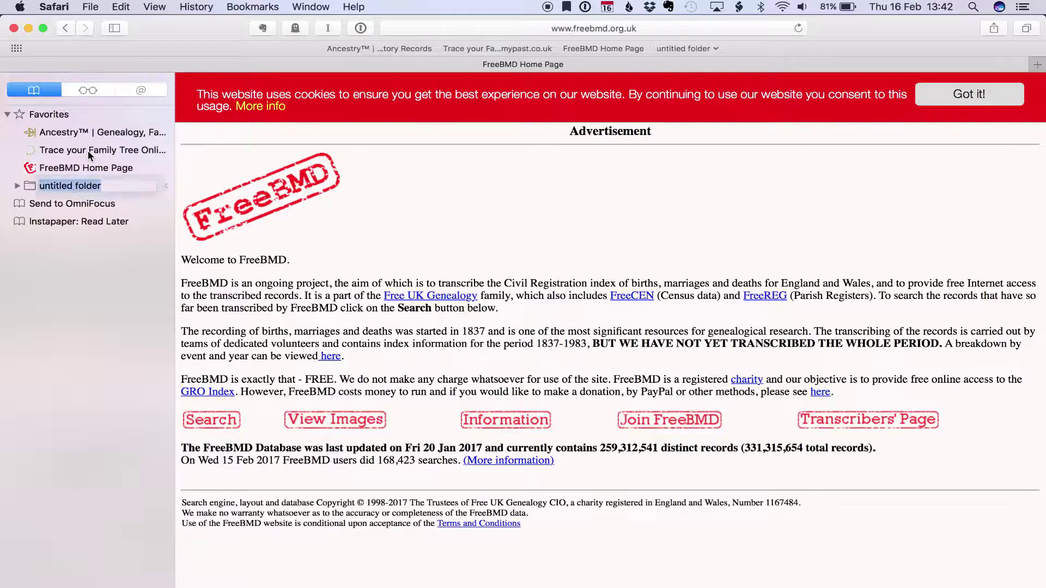
type("Family History")
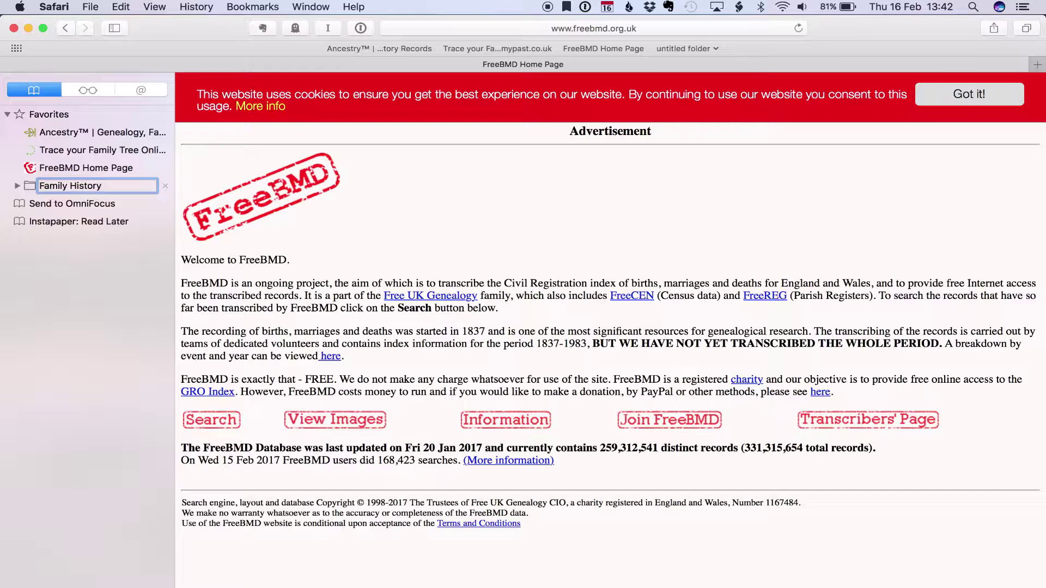
key("Return")
left_click(665, 29)
- Load familysearch.org and bookmark it into the Family History folder under its suggested name
type("familysearch")
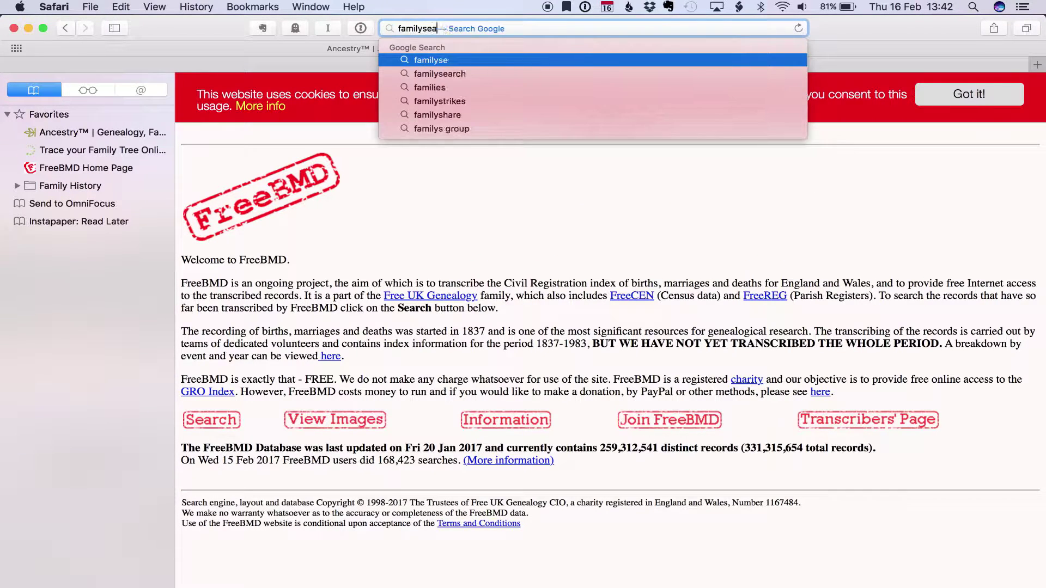
key("Return")
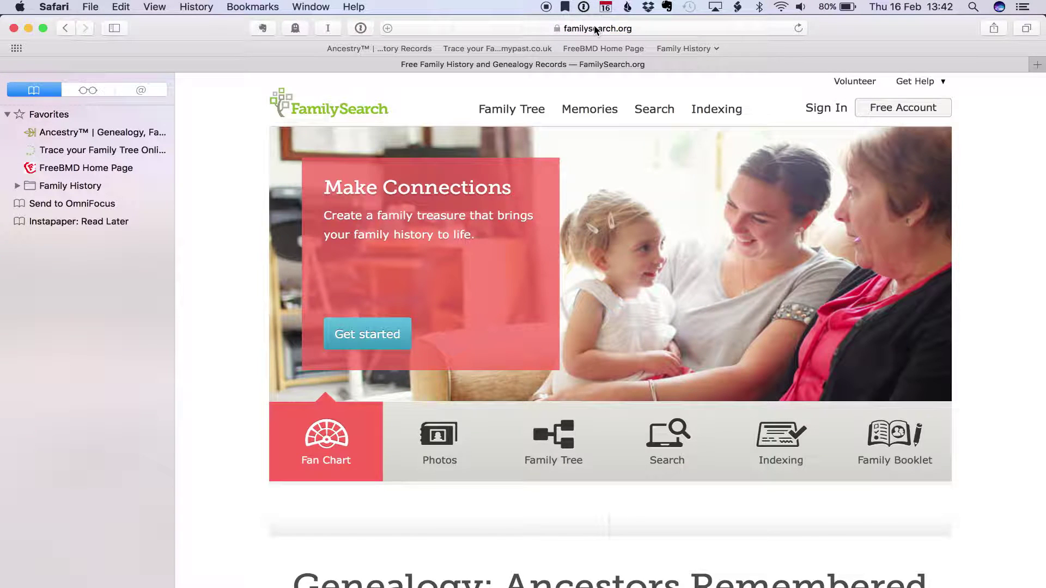
left_click_drag(595, 30, 729, 47)
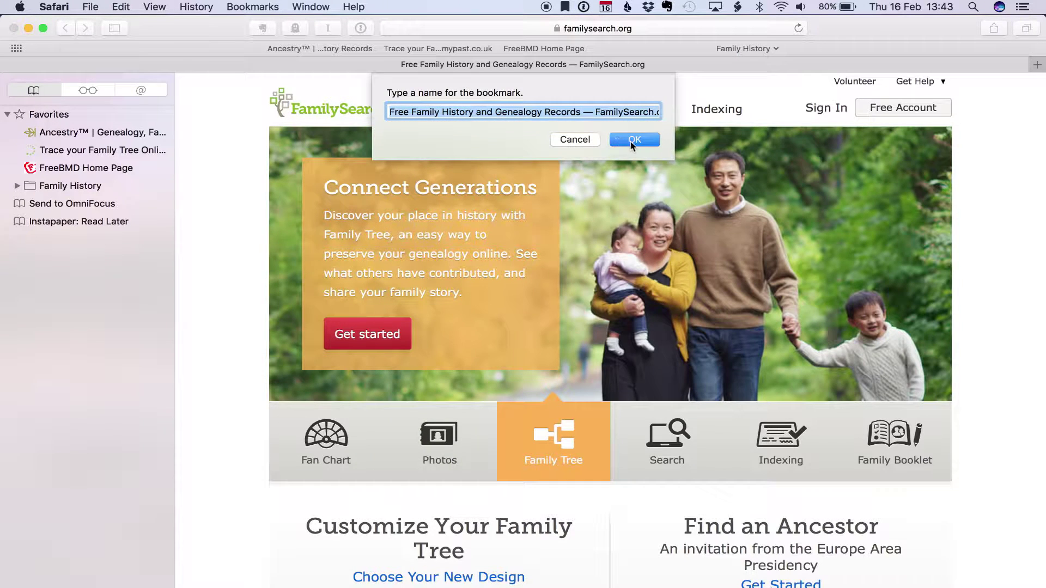
left_click(631, 141)
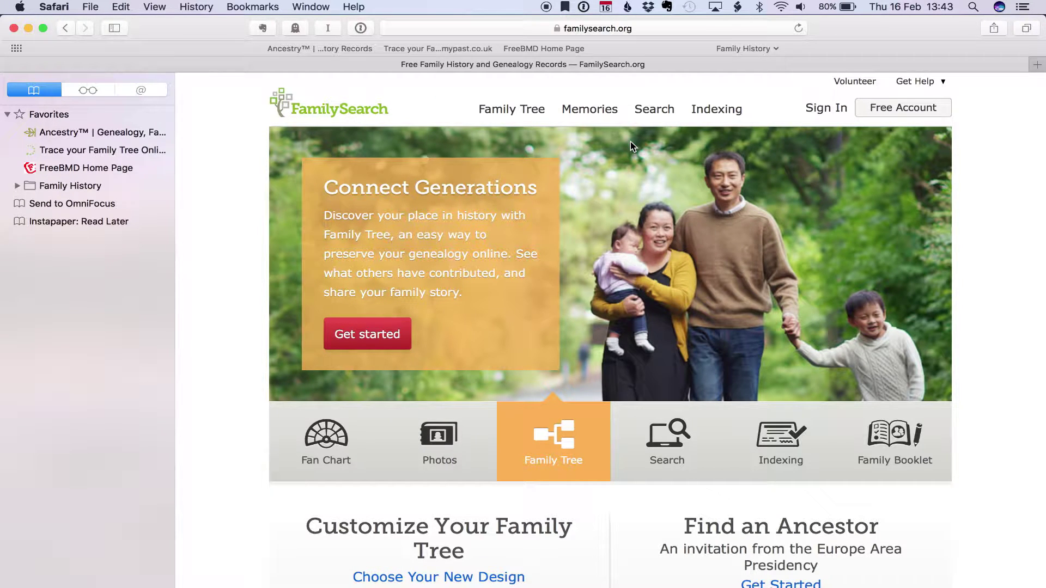
- Move the FreeBMD and Ancestry bookmarks into the Family History folder
left_click(17, 186)
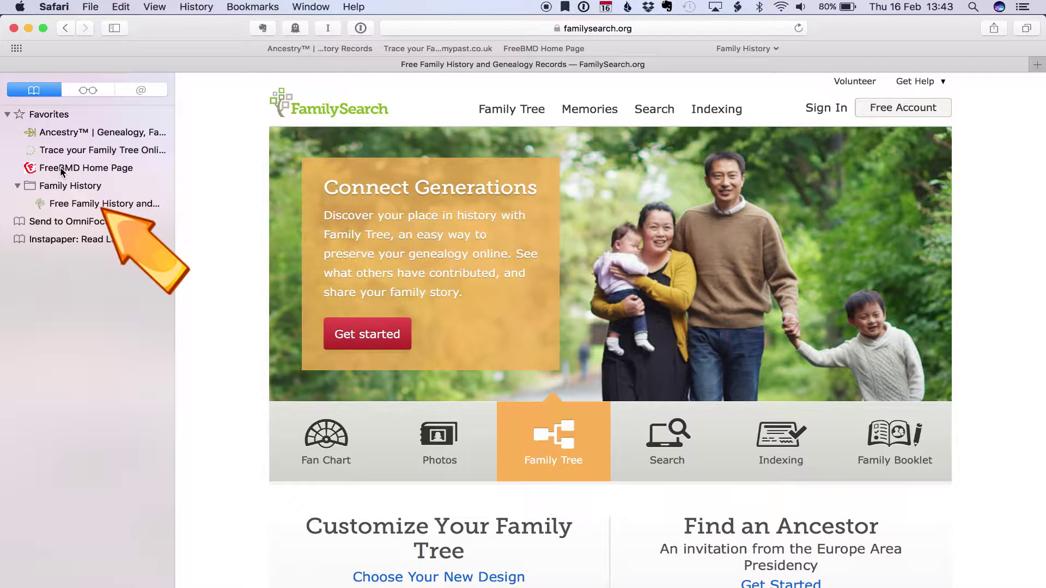
mouse_move(62, 172)
left_mouse_down()
mouse_move(61, 186)
mouse_move(56, 159)
mouse_move(60, 169)
left_mouse_up()
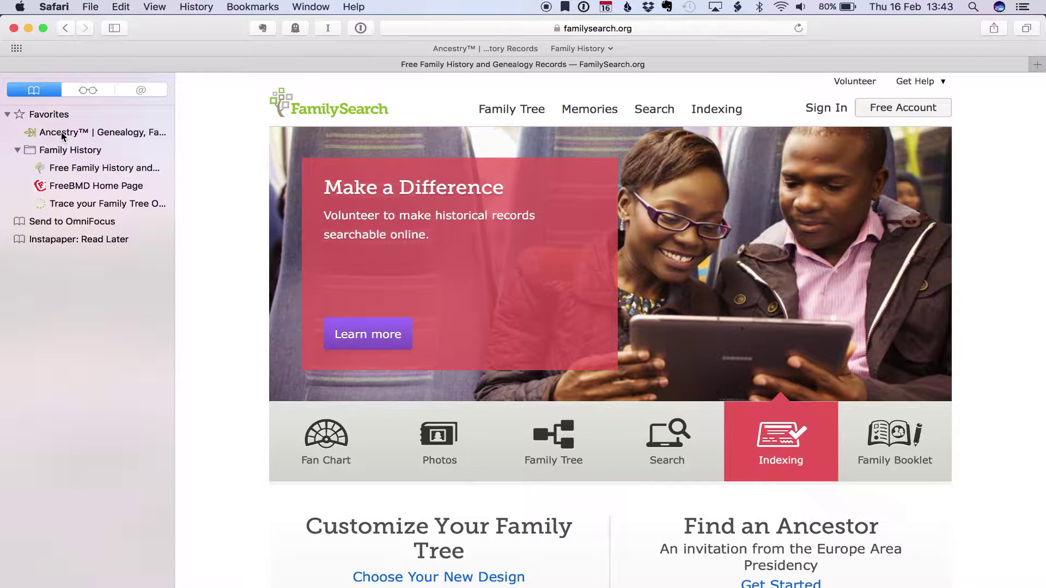
left_click_drag(61, 132, 60, 154)
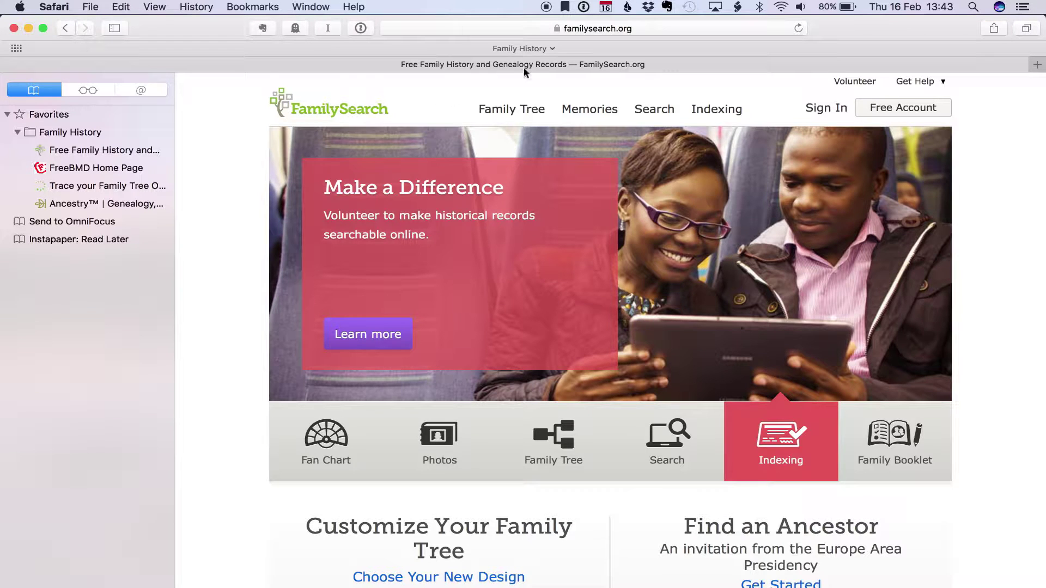
- Open the four Family History bookmarks as separate tabs
left_click(553, 49)
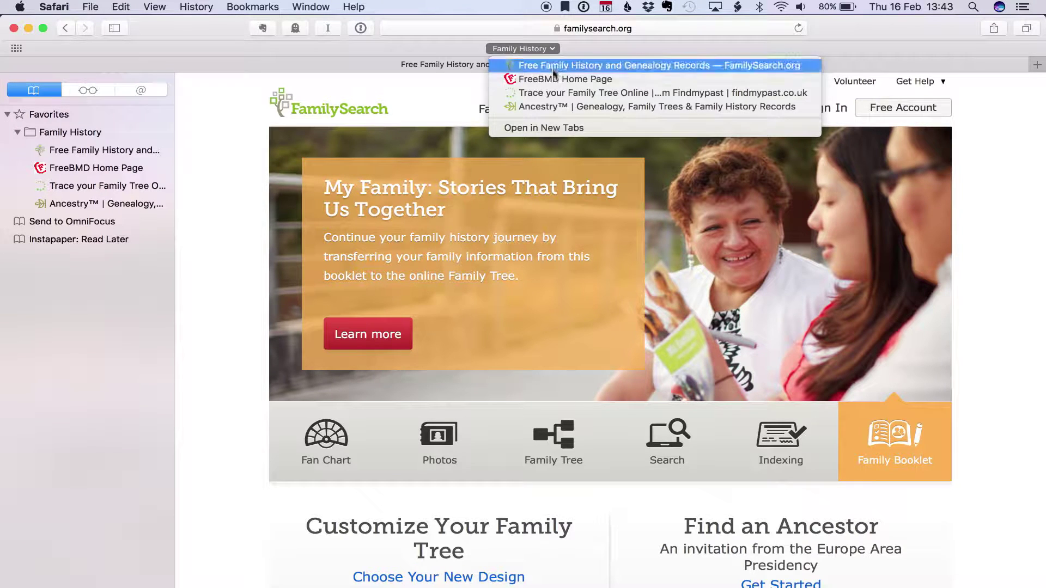
left_click(546, 127)
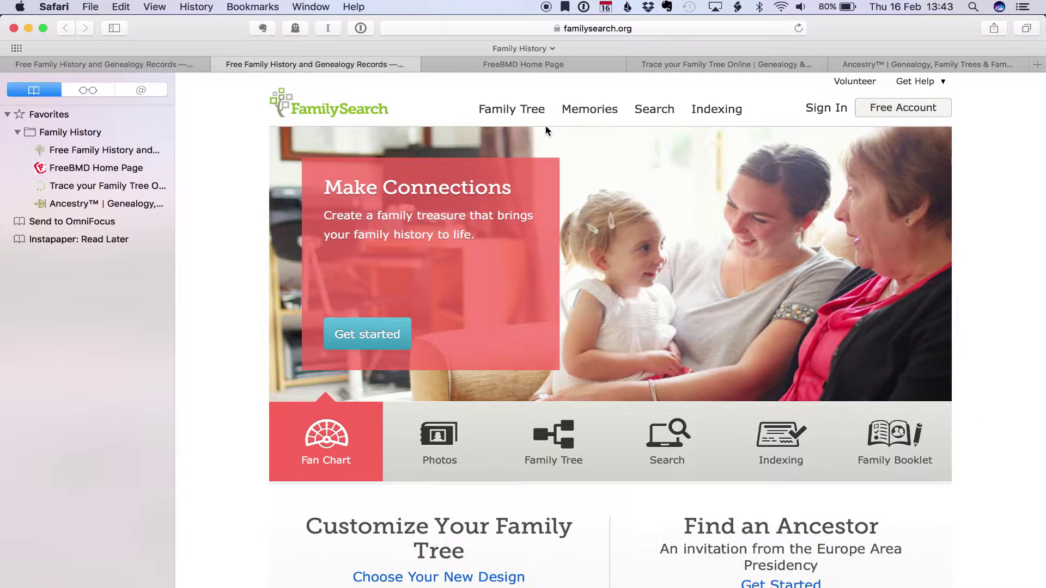
left_click(259, 5)
left_click(265, 56)
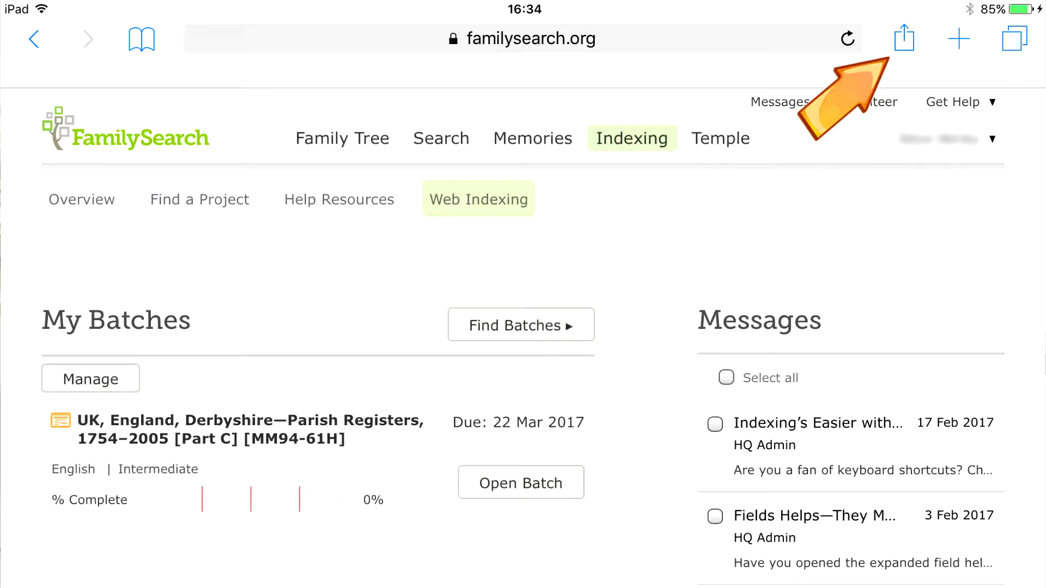
- Choose Add to Home Screen from the Share options for the My Indexing page
left_click(903, 38)
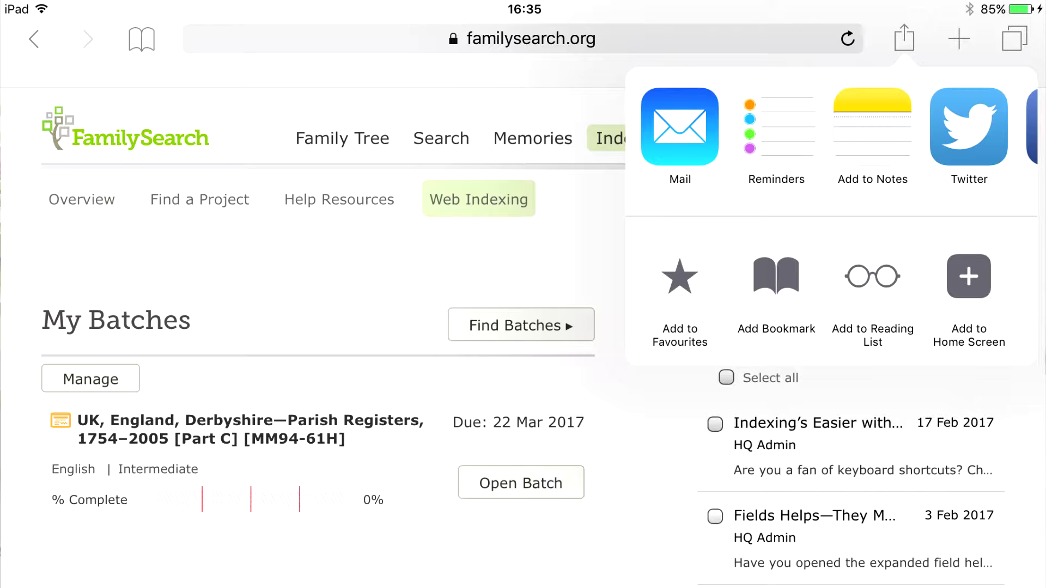
left_click(969, 277)
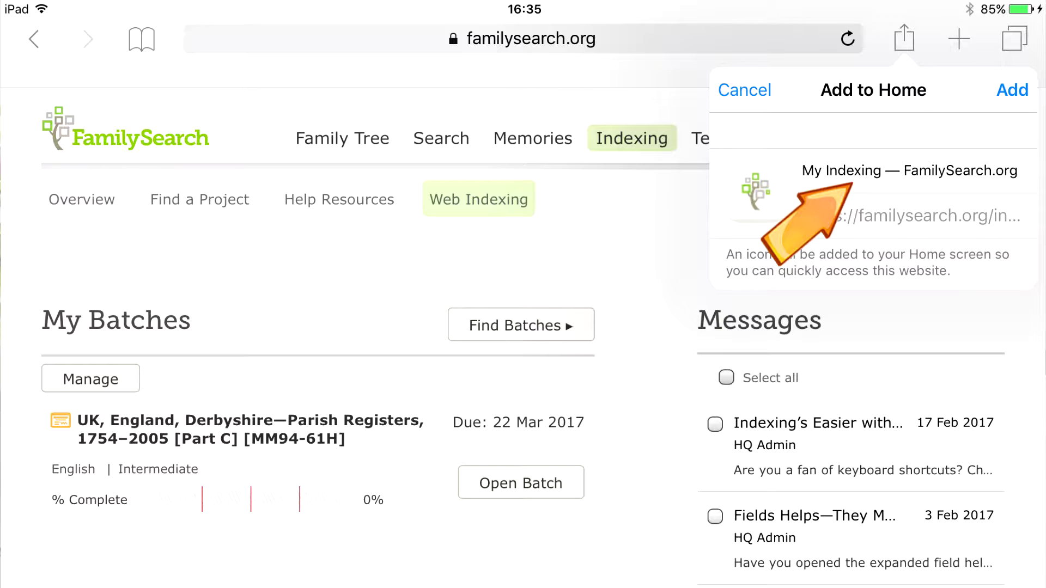
- Add the My Indexing shortcut and drop it onto Genealogy to form a Bookmarks folder
left_click(1012, 90)
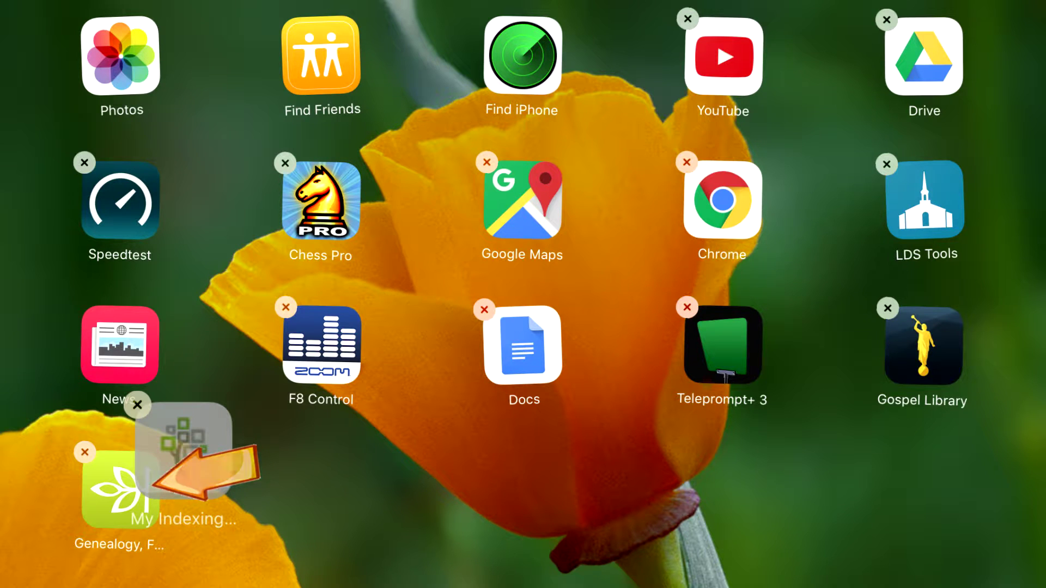
left_click_drag(183, 450, 183, 450)
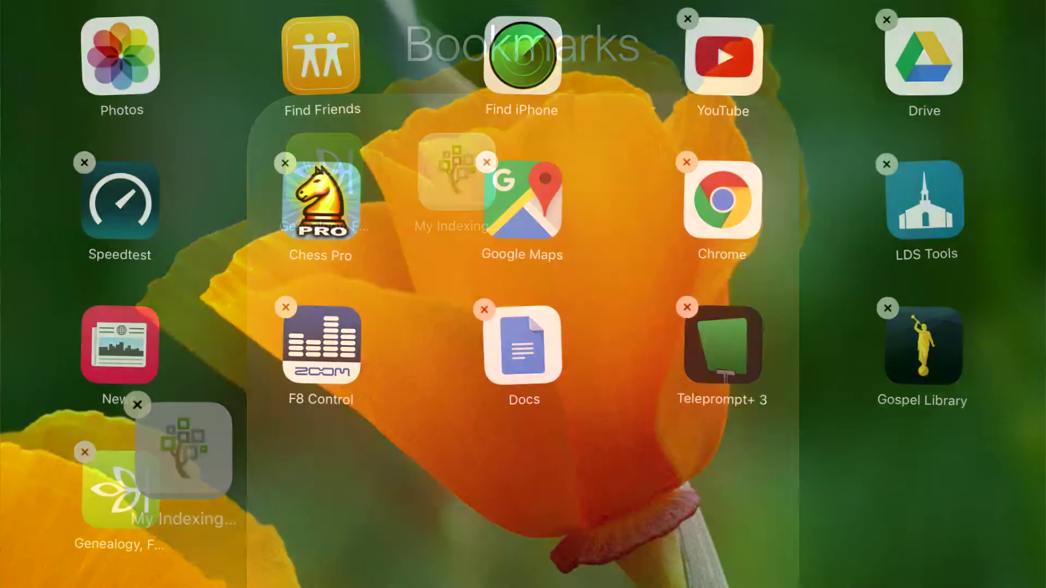